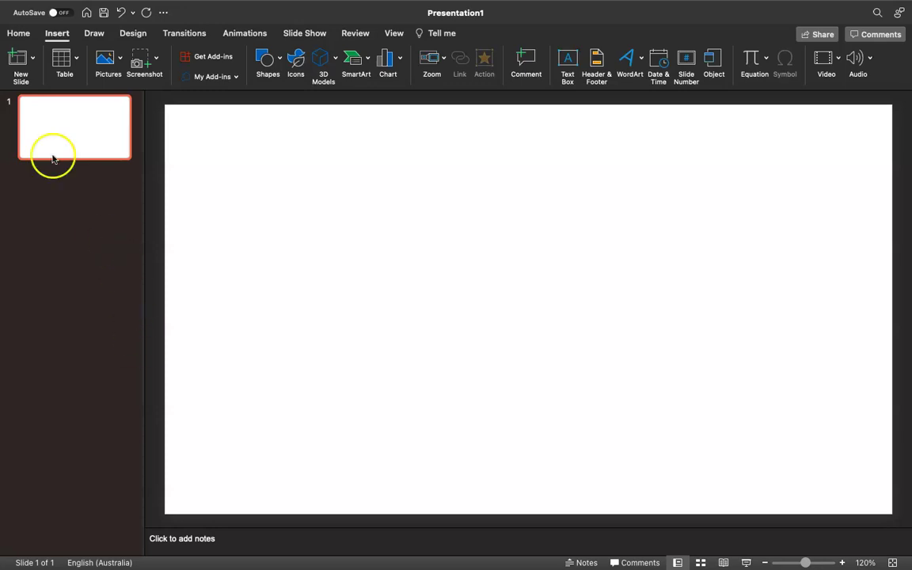
Open the online 3D models library and browse its categories.
click(19, 33)
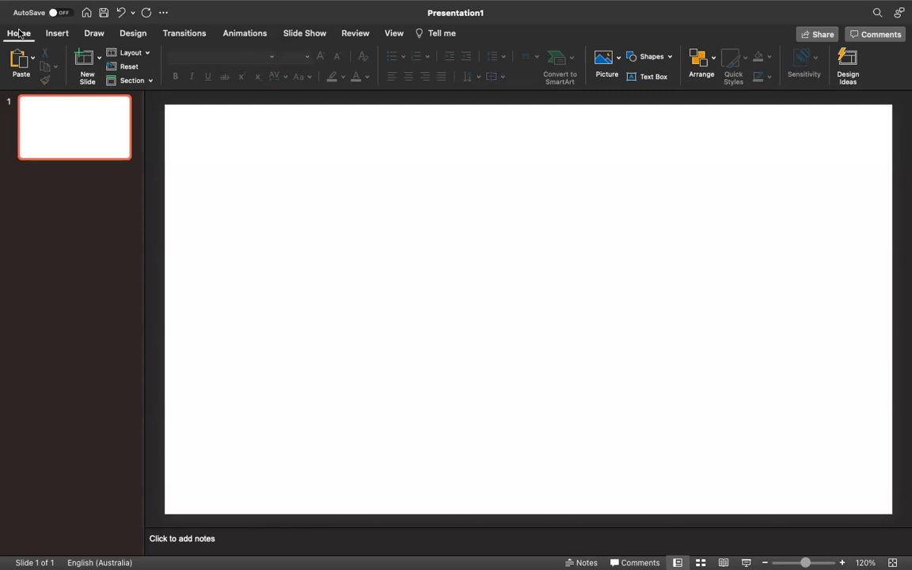
click(56, 34)
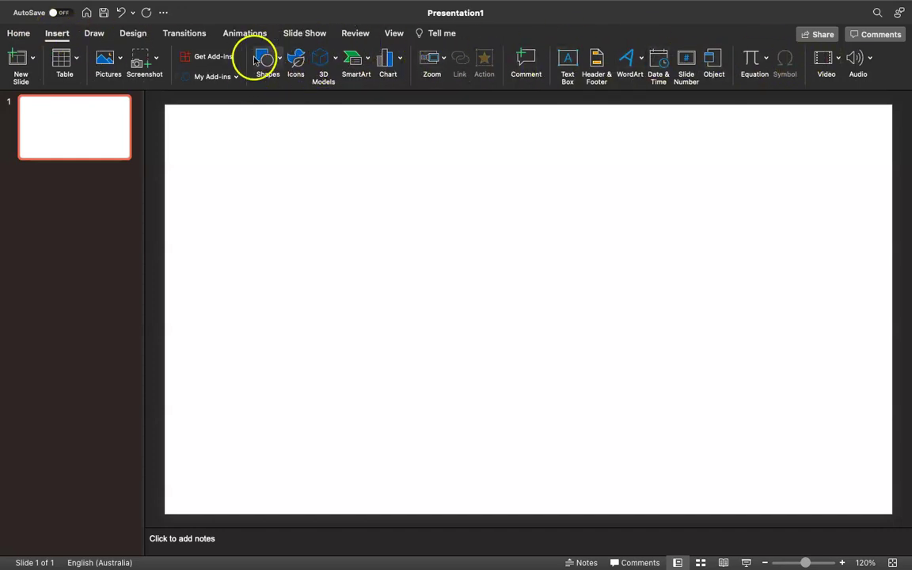
click(323, 59)
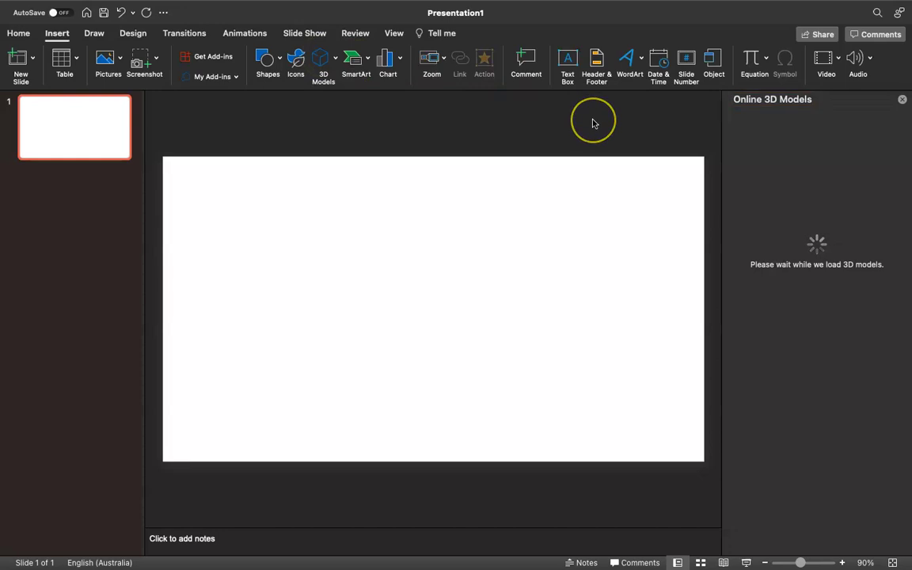
scroll(807, 306, down, 5)
scroll(807, 307, down, 10)
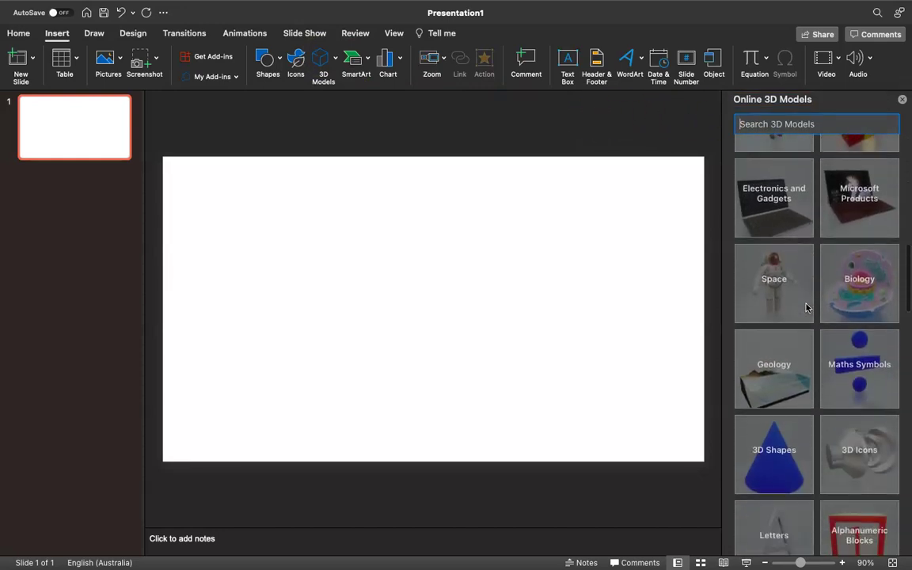
scroll(807, 308, down, 10)
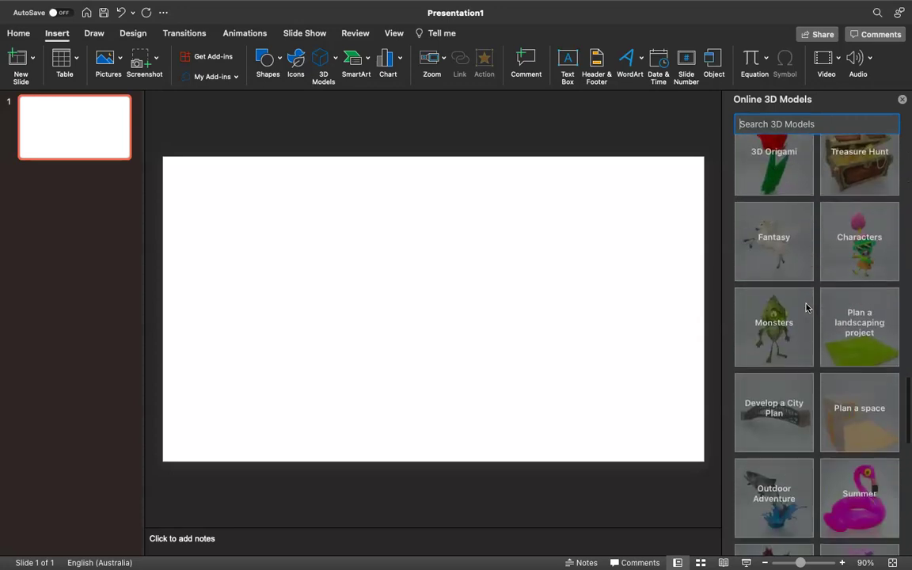
scroll(807, 307, up, 20)
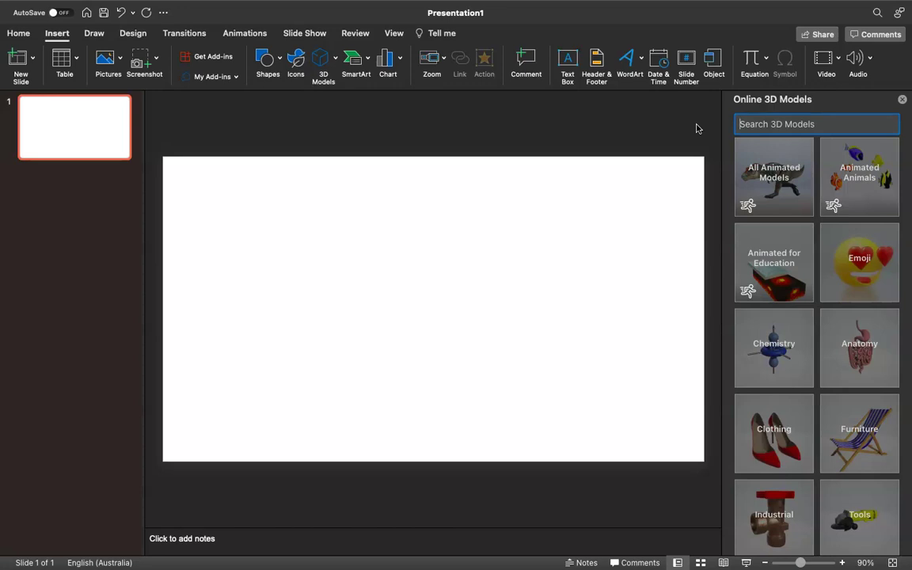
Insert the animated Tyrannosaurus model from the Animated Animals category onto the slide.
click(857, 173)
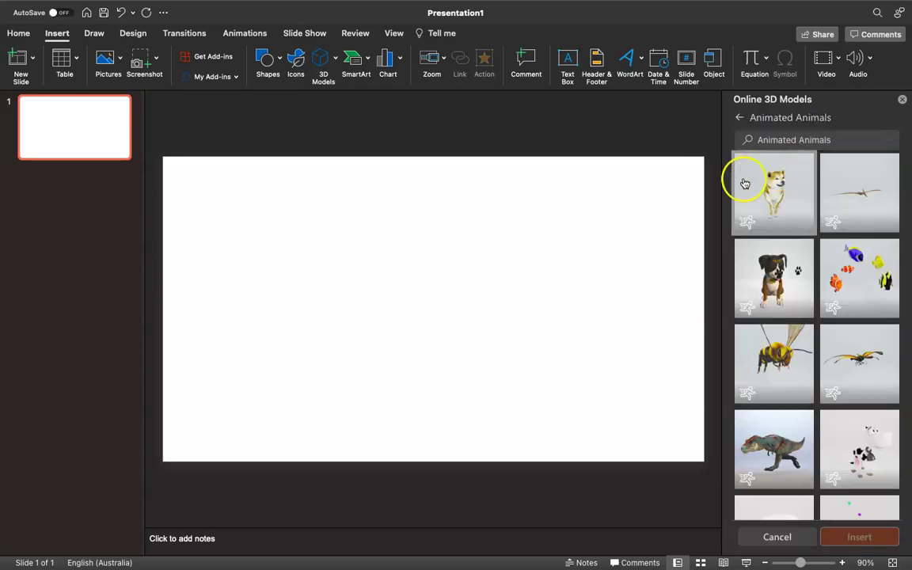
scroll(761, 239, down, 3)
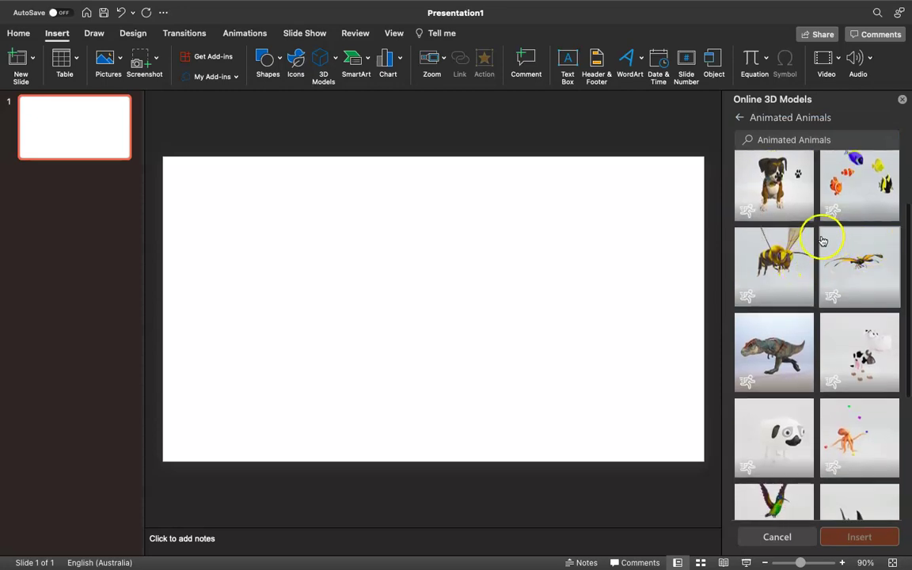
scroll(776, 257, down, 3)
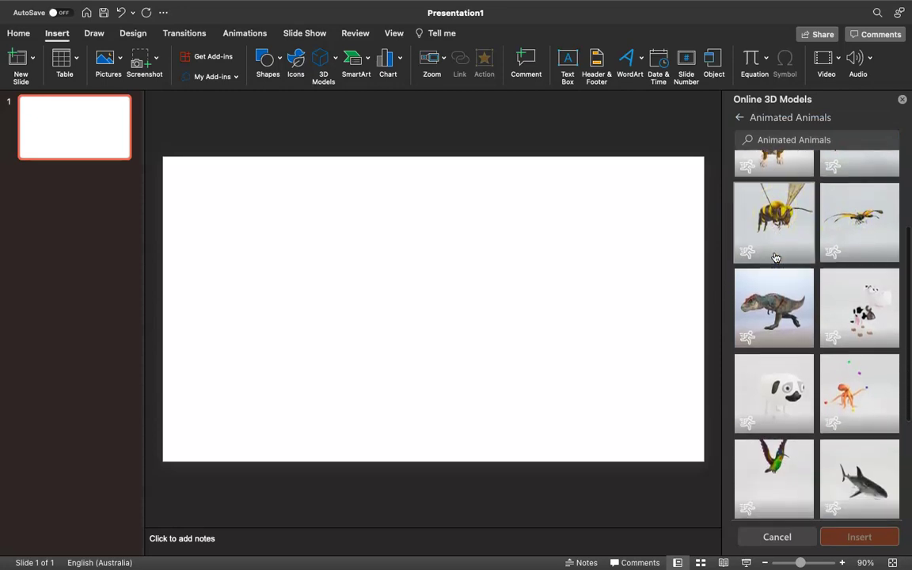
scroll(775, 257, down, 3)
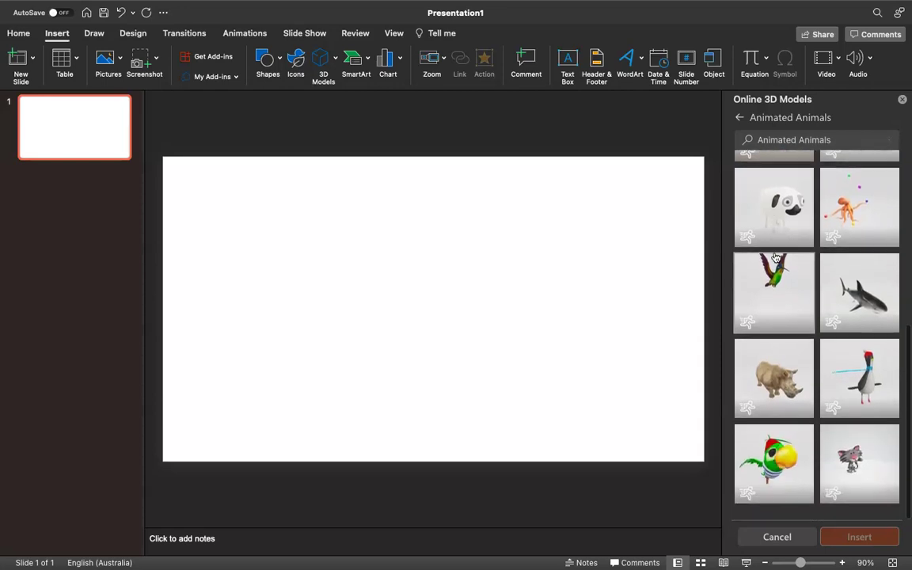
scroll(775, 258, up, 5)
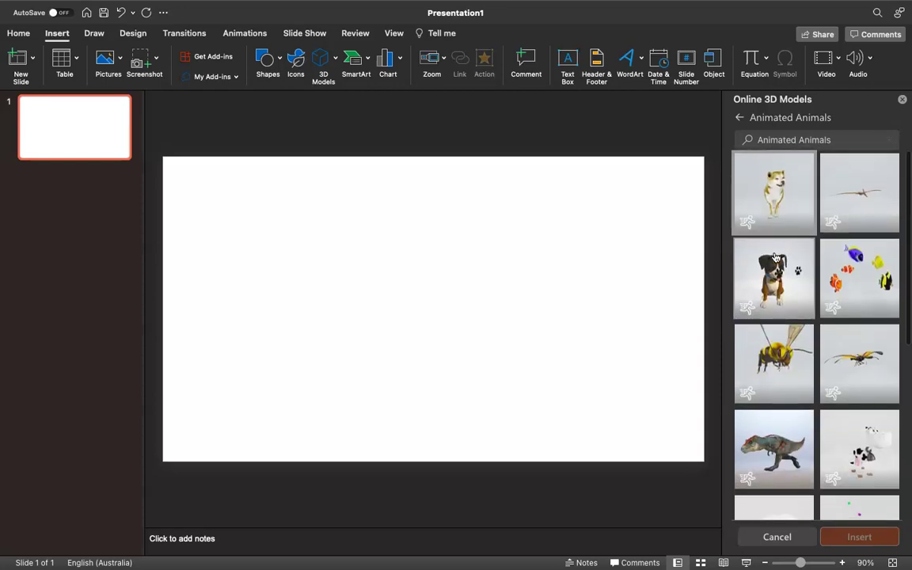
click(766, 396)
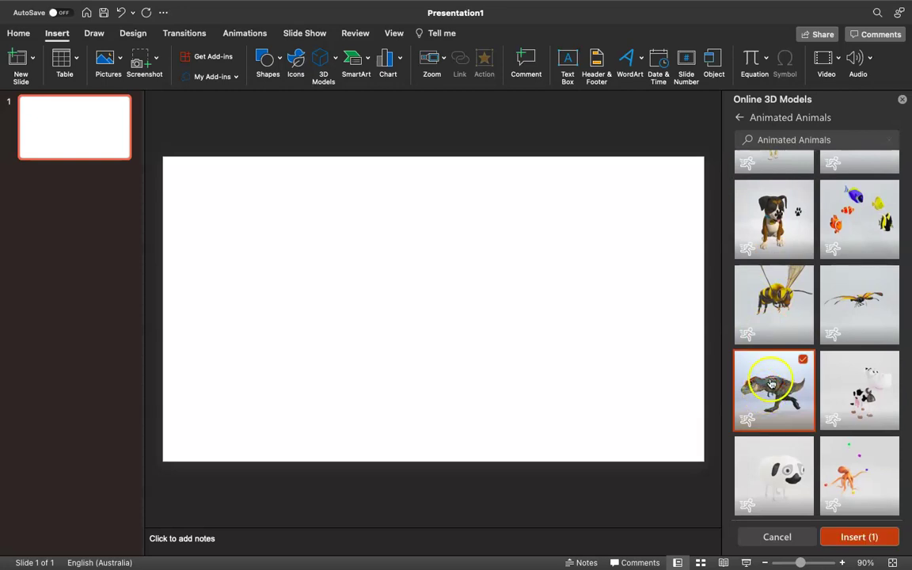
click(855, 537)
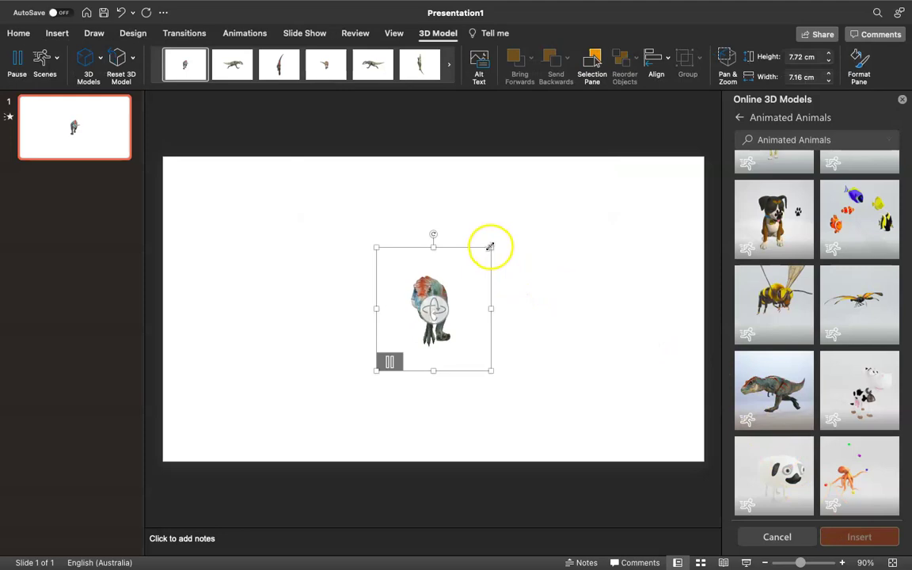
Enlarge the dinosaur model to about 16.71 cm high and 15.47 cm wide.
drag(491, 247, 565, 188)
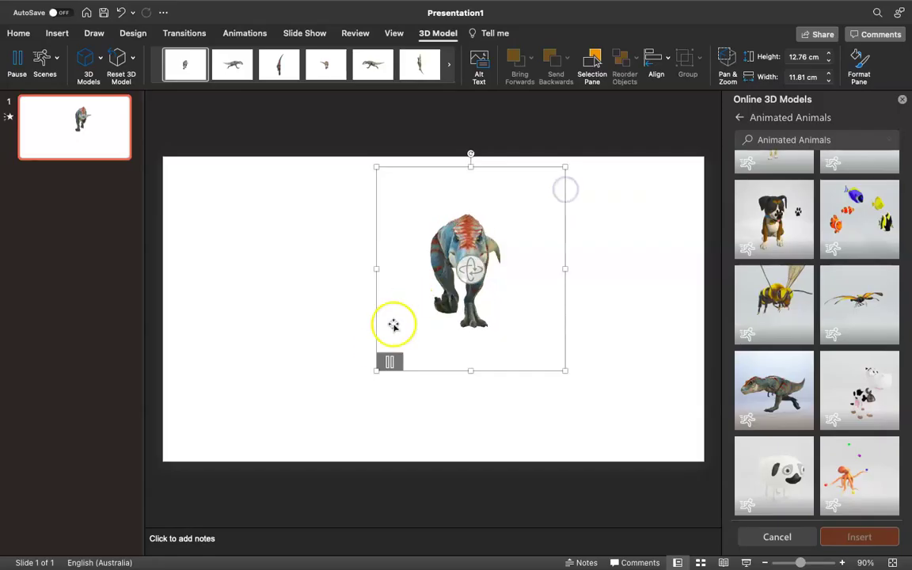
drag(375, 372, 320, 412)
click(636, 299)
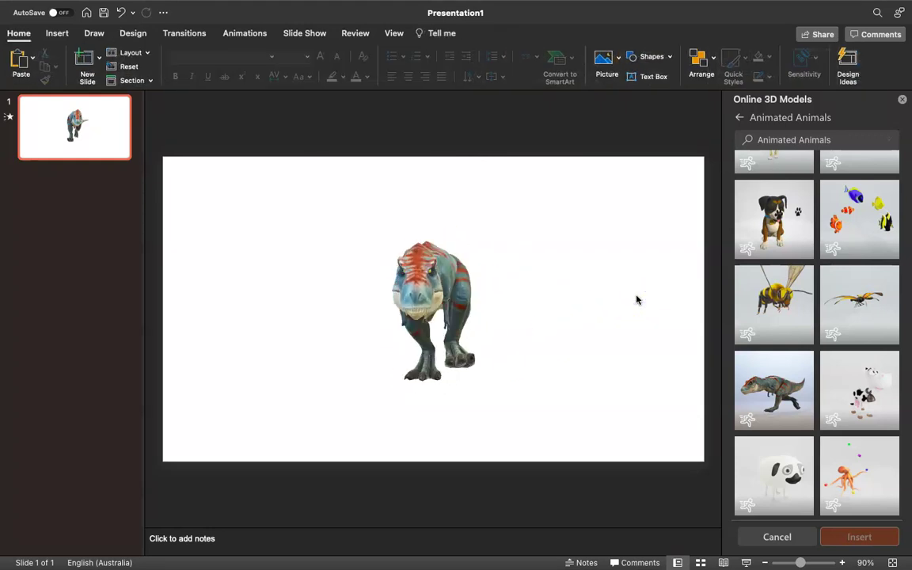
click(632, 300)
Try the preset 3D views on the dinosaur and apply the side view facing right.
click(453, 279)
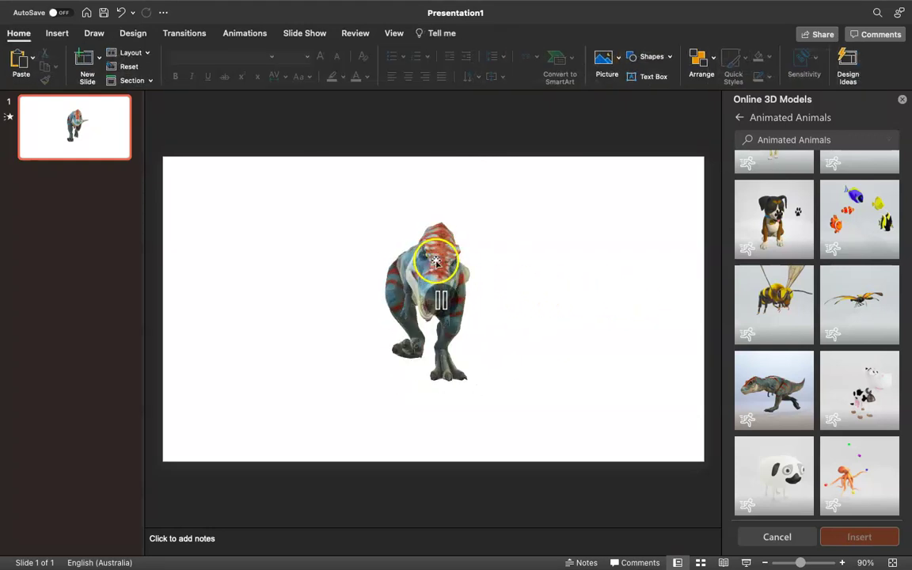
click(436, 262)
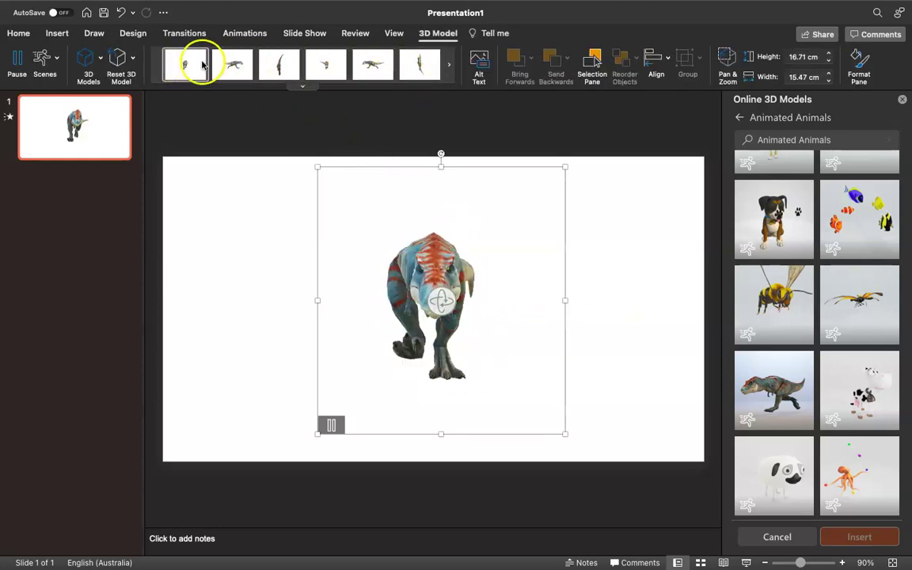
click(190, 66)
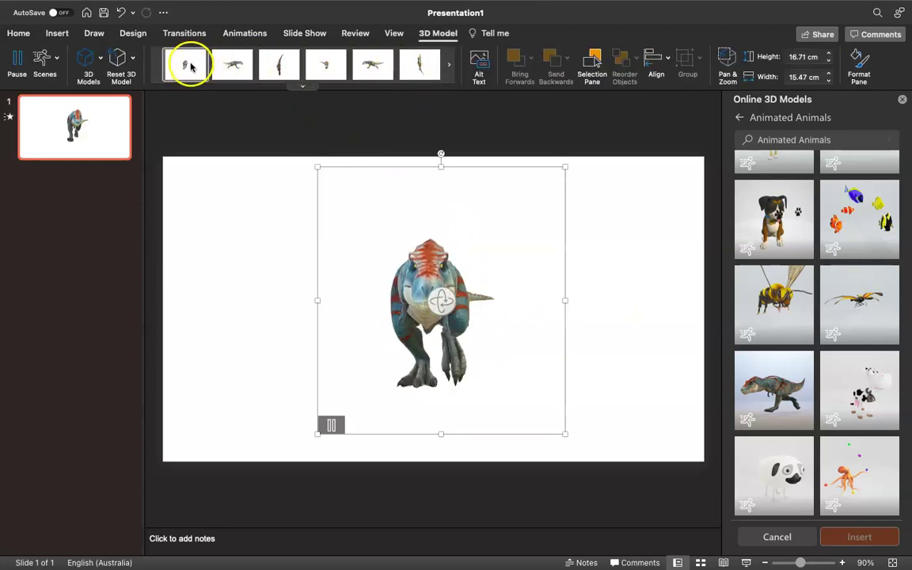
click(233, 65)
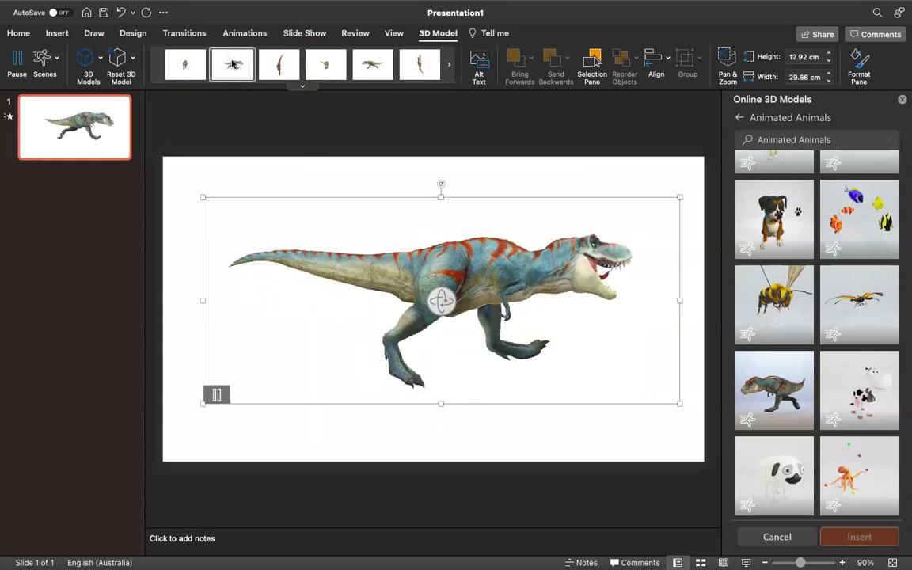
click(281, 63)
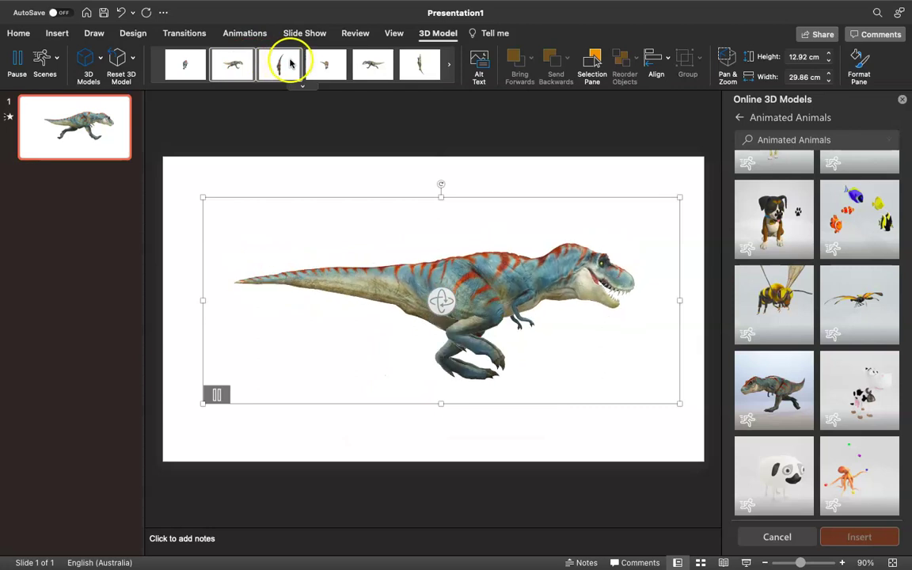
click(330, 71)
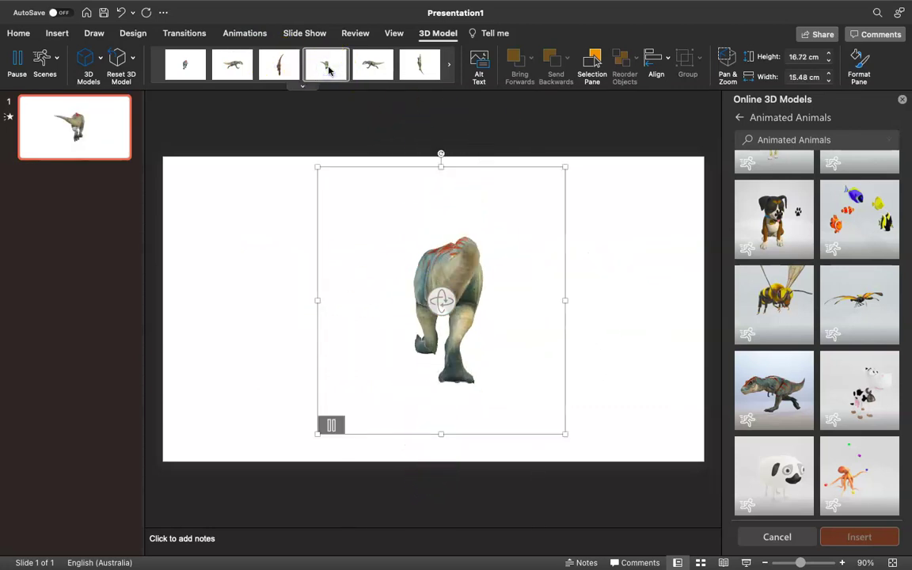
click(370, 65)
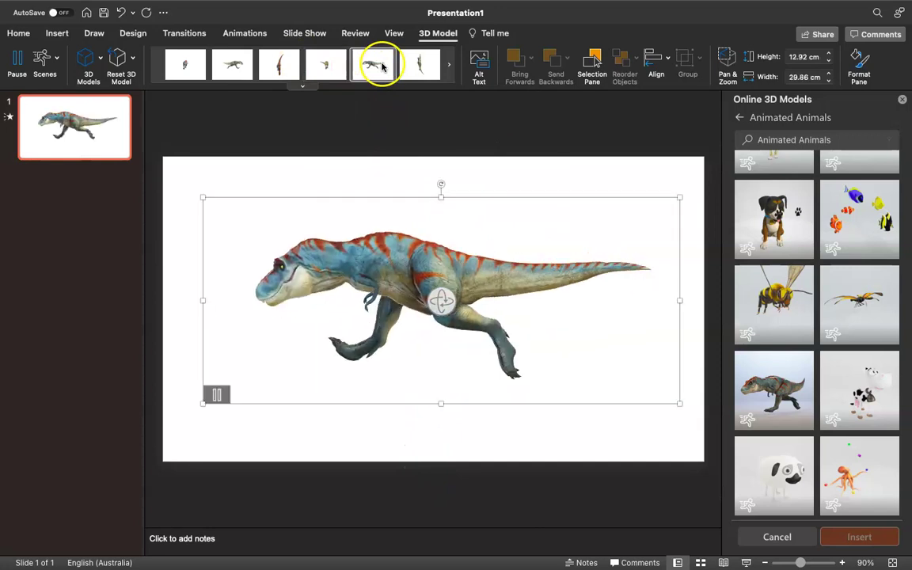
click(418, 63)
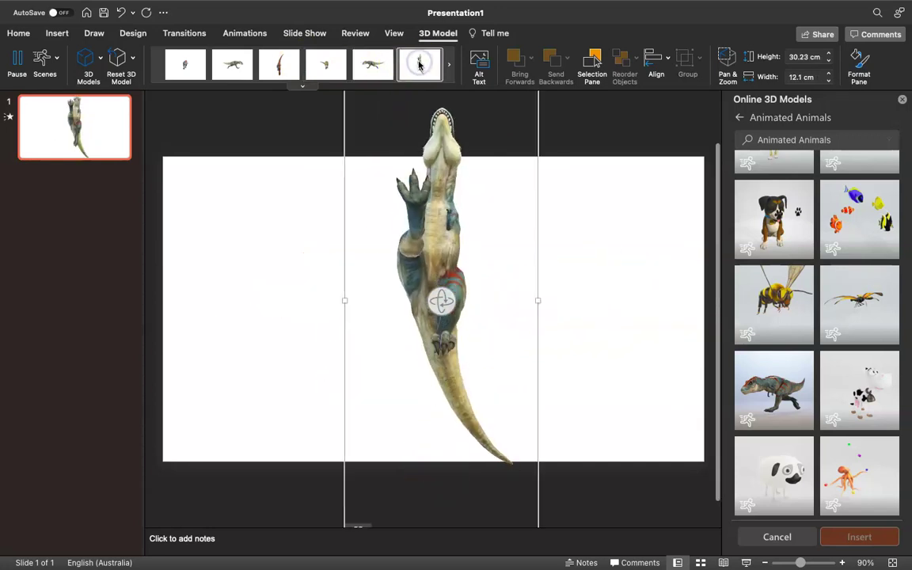
click(219, 72)
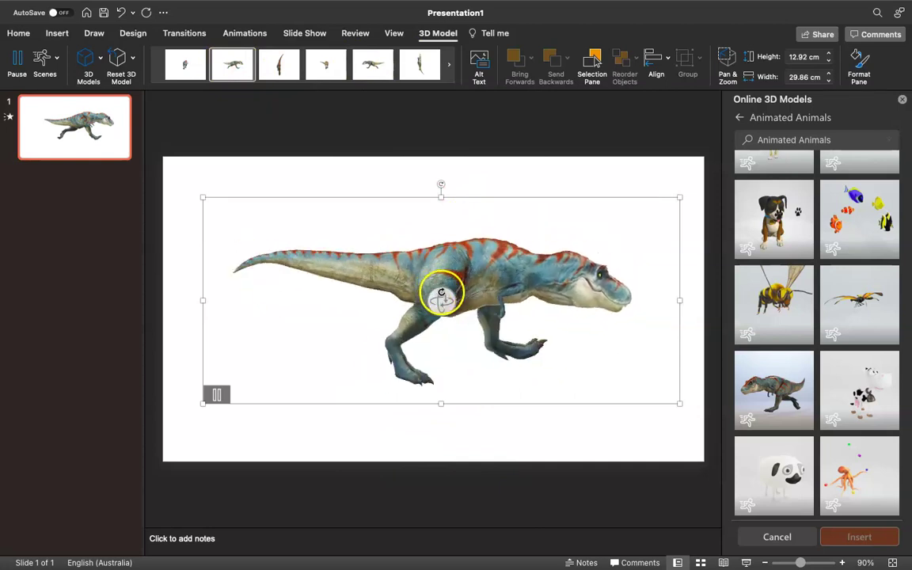
Rotate the dinosaur freely in 3D so it faces front-right, and move it to the left half of the slide.
drag(442, 300, 454, 394)
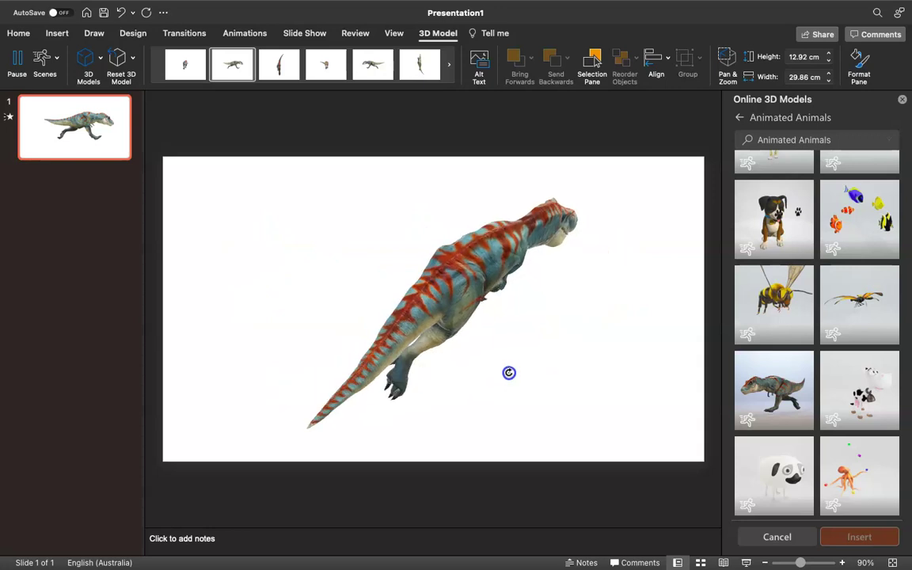
drag(516, 367, 340, 301)
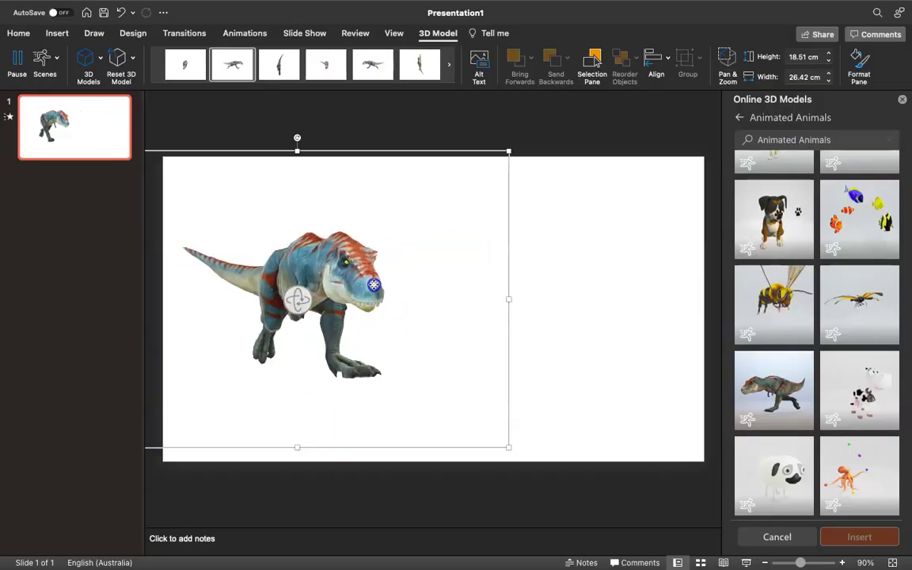
drag(373, 285, 359, 288)
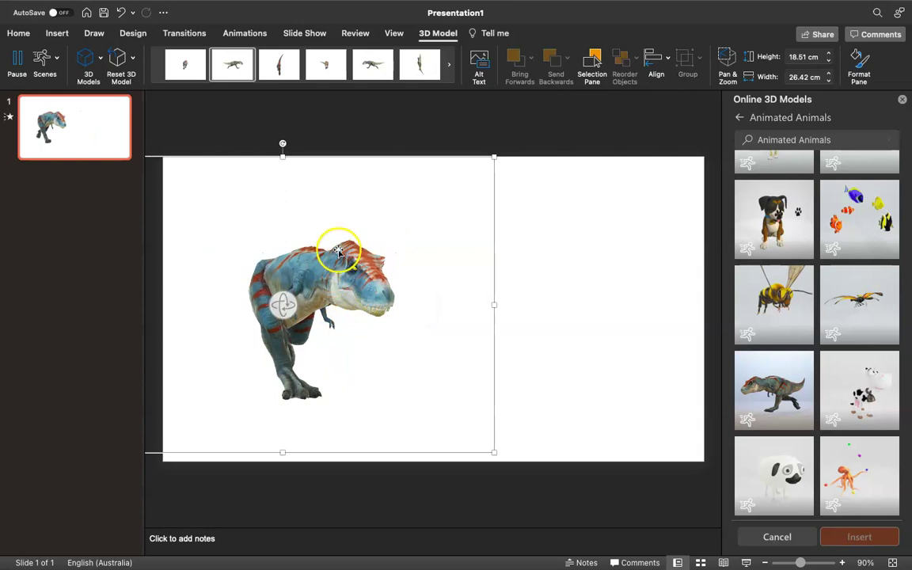
drag(363, 232, 381, 232)
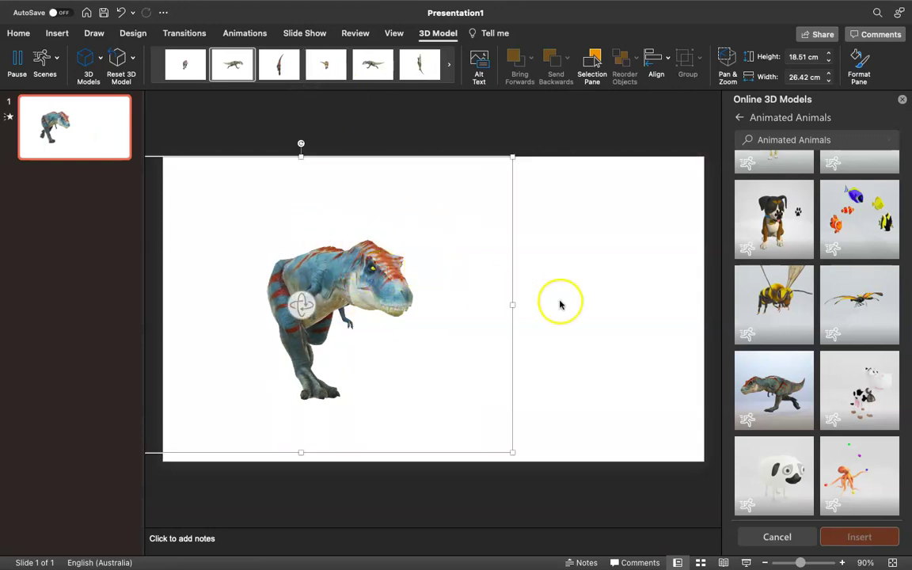
click(588, 293)
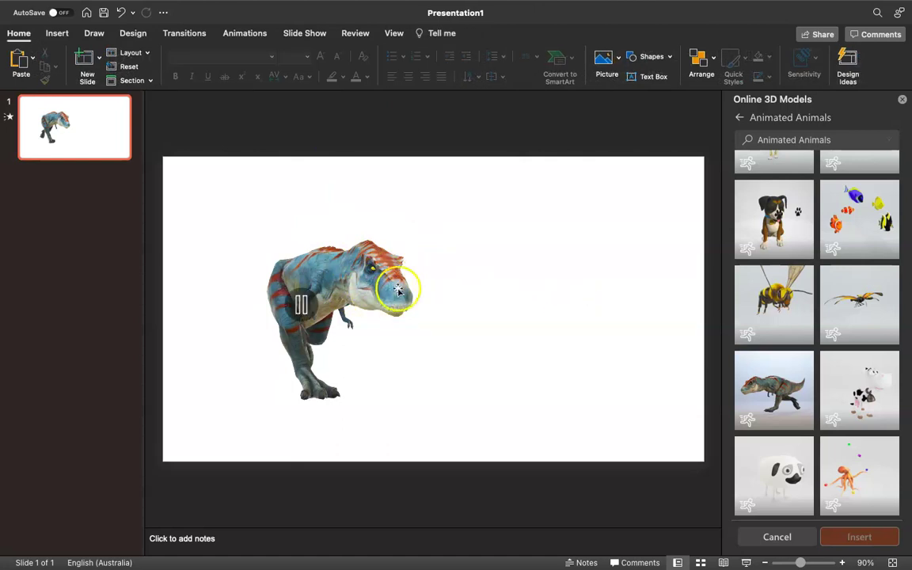
Move the dinosaur towards the middle of the slide and rotate it in 3D so it faces away from the viewer.
mouse_move(262, 281)
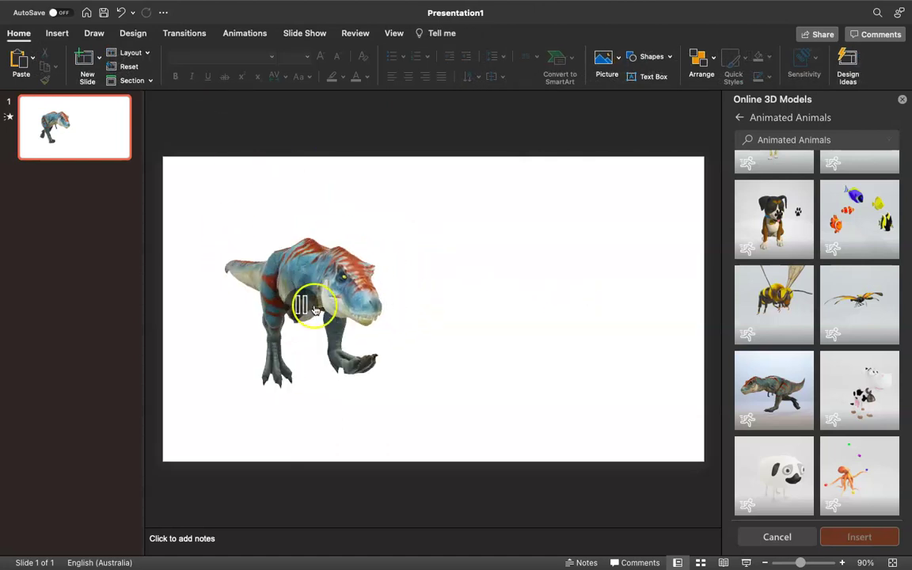
click(301, 240)
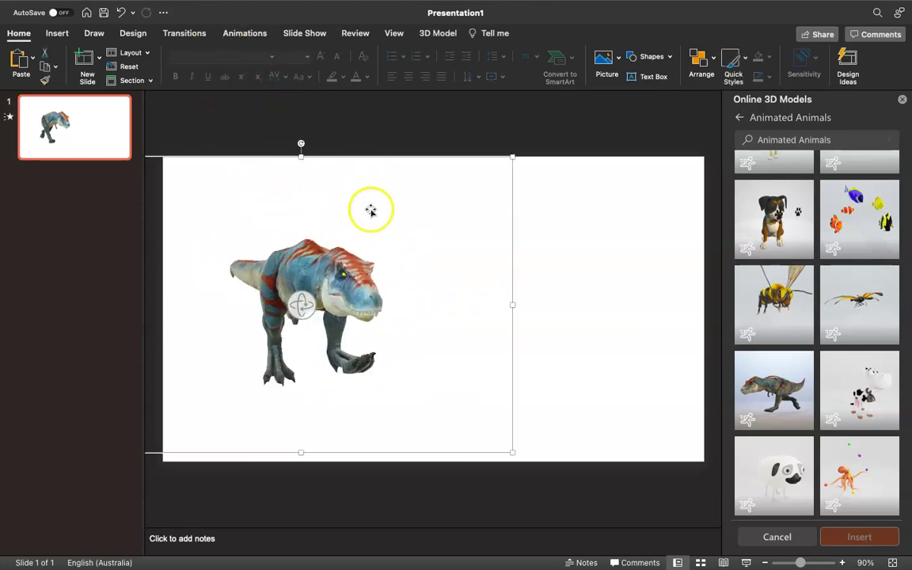
drag(367, 241, 440, 247)
drag(373, 302, 592, 307)
click(406, 299)
click(462, 332)
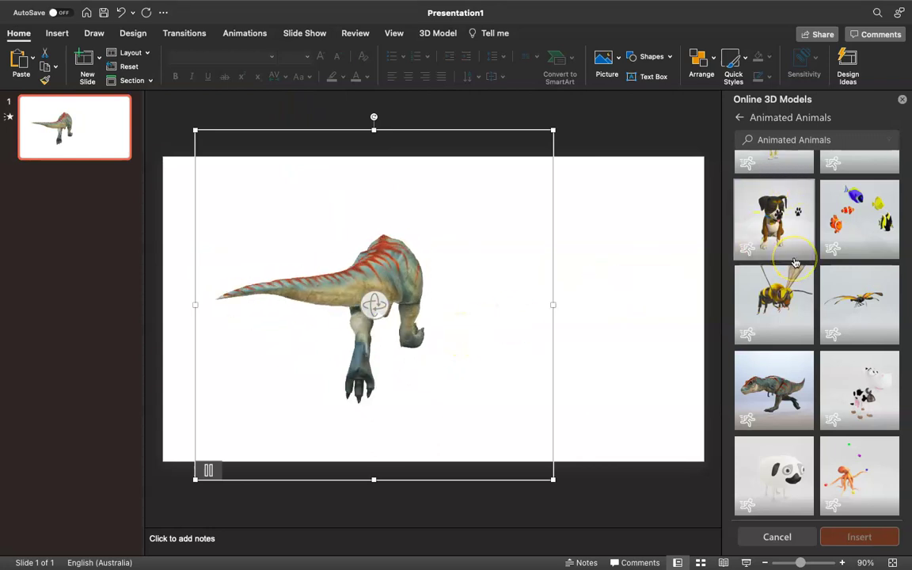
Add a second slide and insert the pink lungs model from the Biology category of the online 3D models.
click(86, 61)
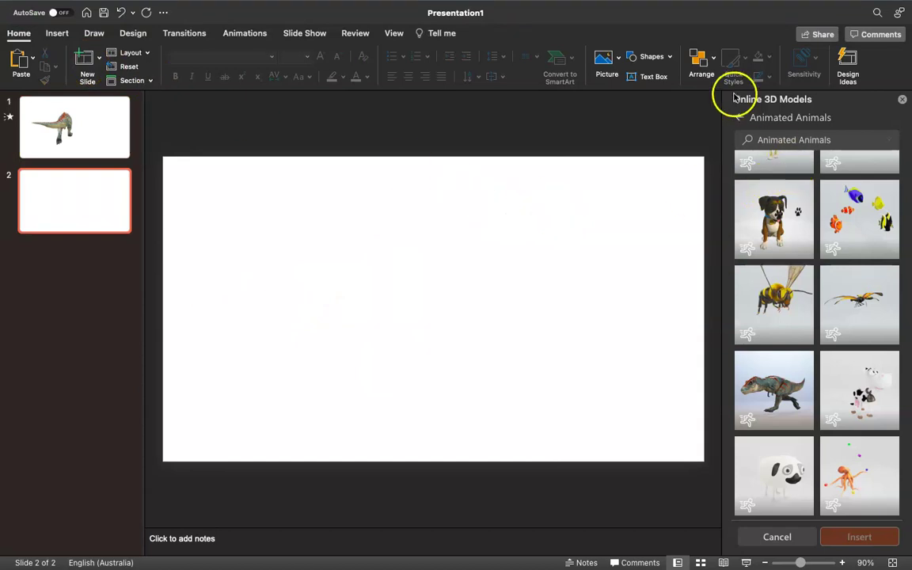
click(741, 121)
click(815, 331)
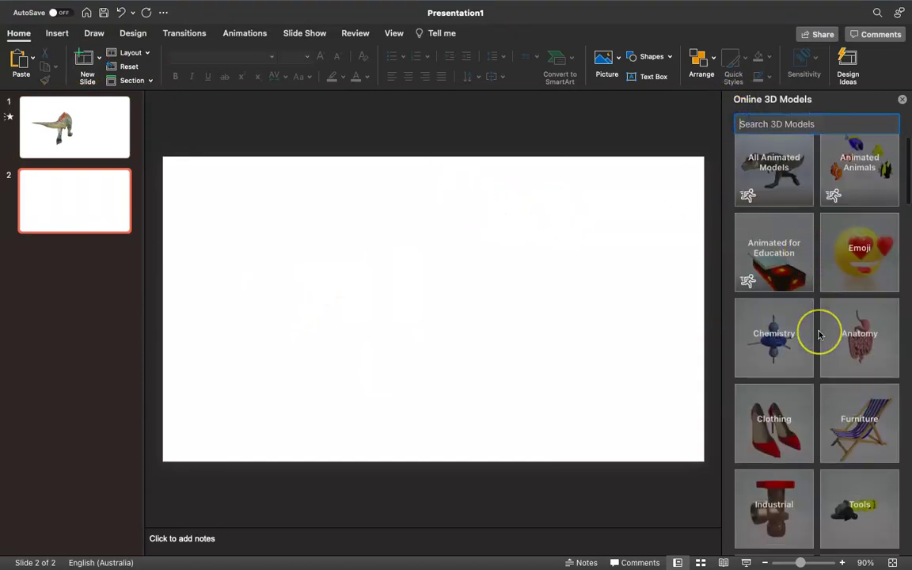
scroll(820, 335, down, 3)
scroll(819, 335, down, 10)
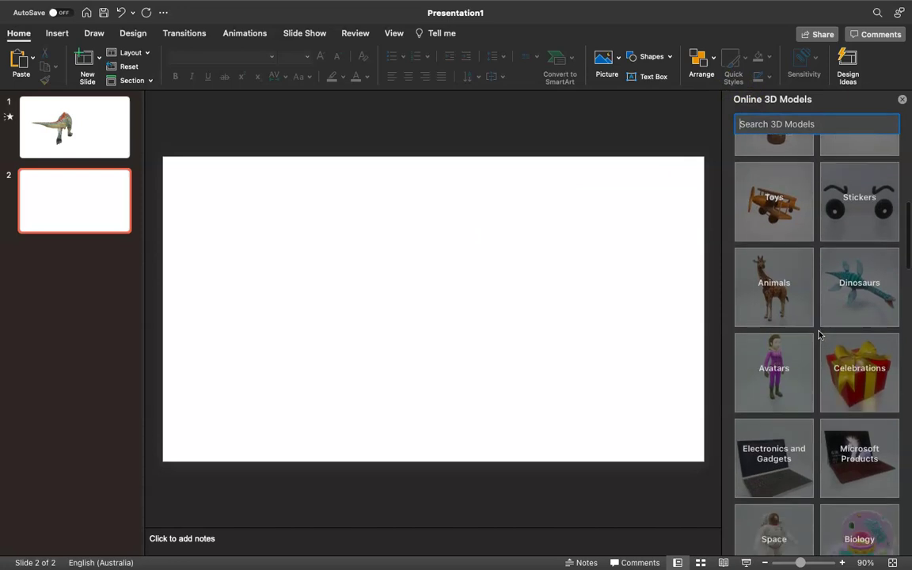
click(851, 374)
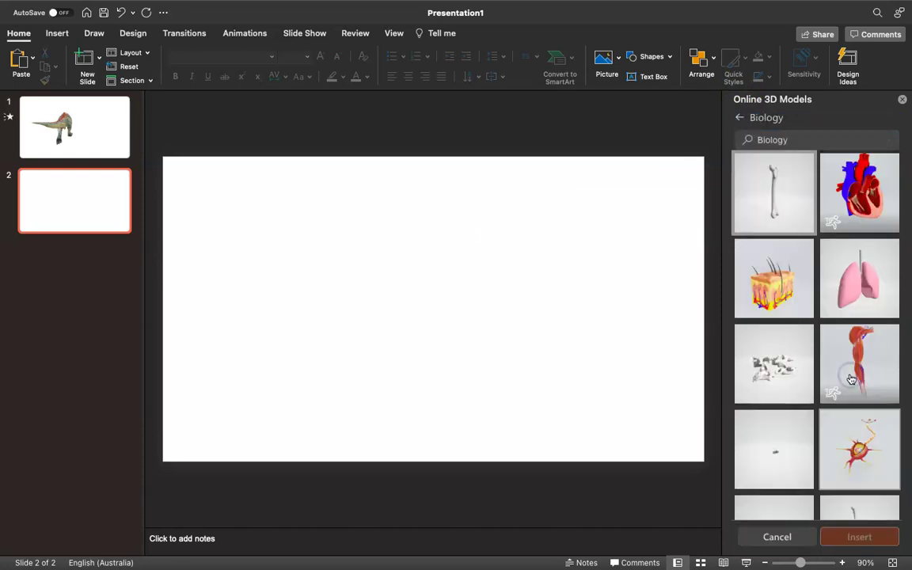
click(823, 164)
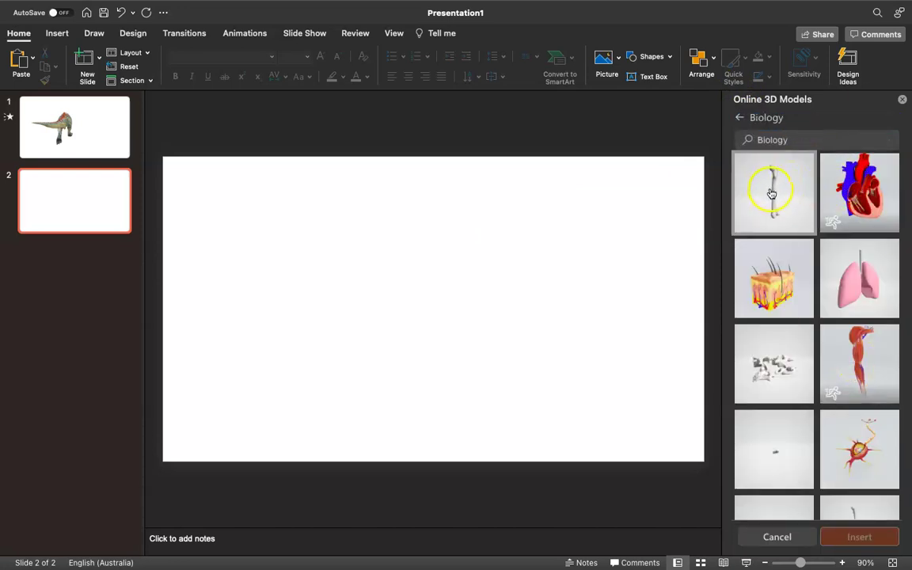
click(841, 267)
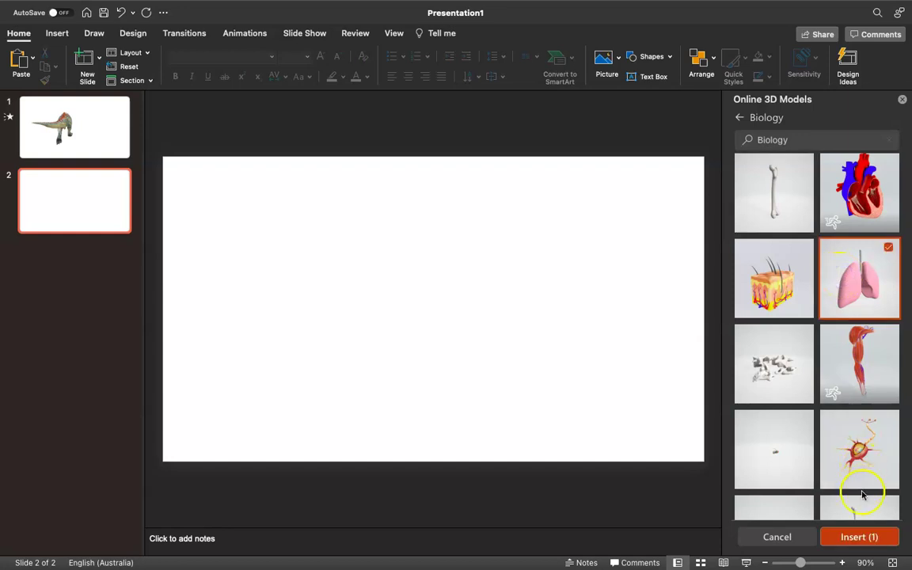
click(852, 539)
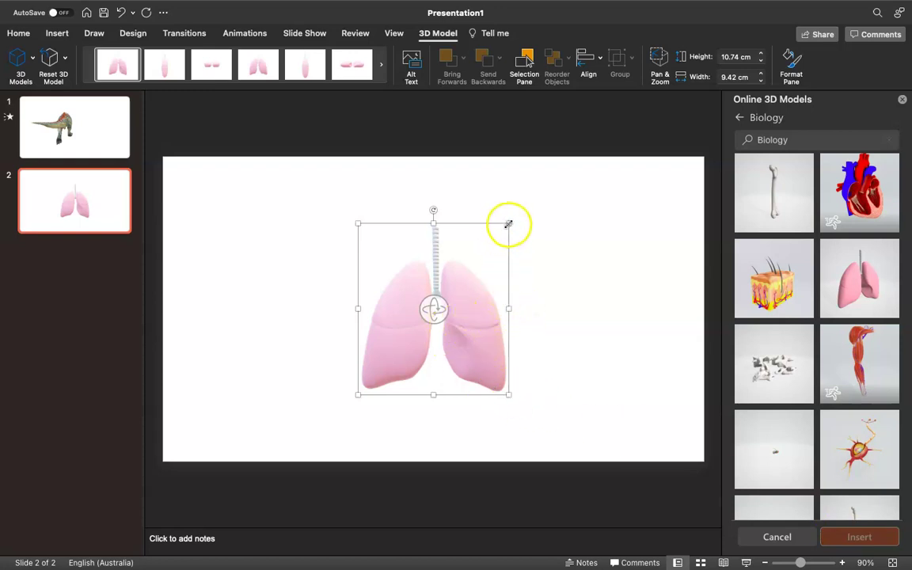
Enlarge the lungs model and tilt it forward in 3D to about 11.29 cm high and 14.32 cm wide.
drag(509, 224, 556, 169)
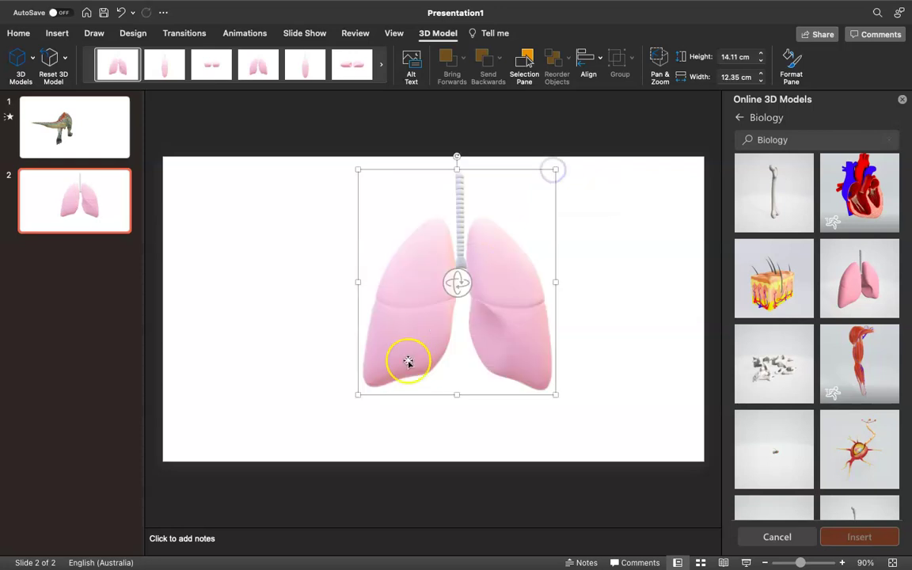
drag(358, 393, 295, 413)
drag(426, 319, 424, 415)
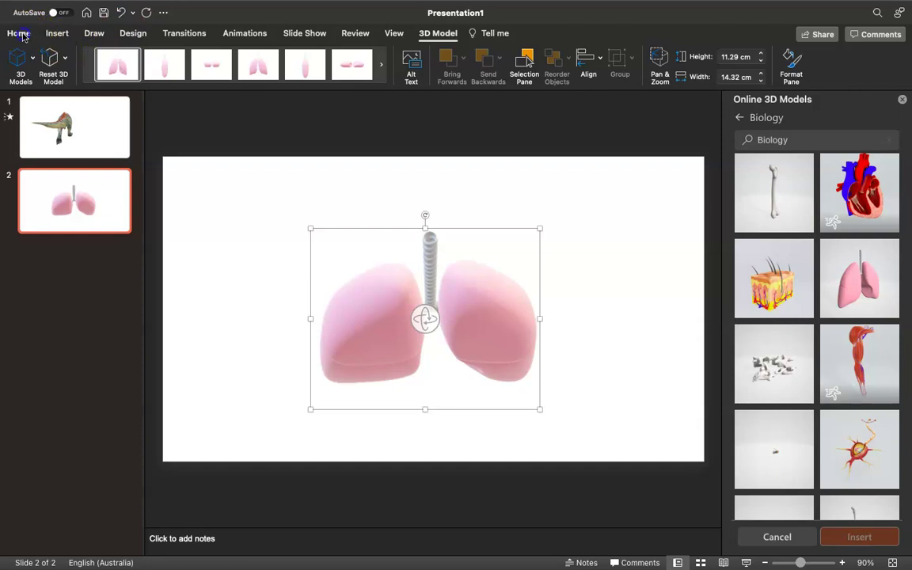
Add a third slide and search the online pictures for "dinosaur".
click(23, 35)
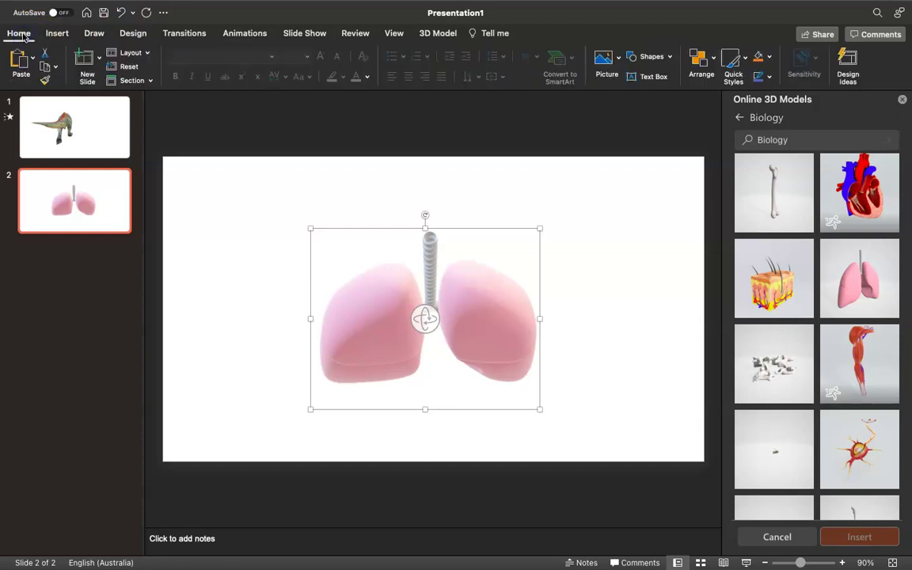
click(83, 65)
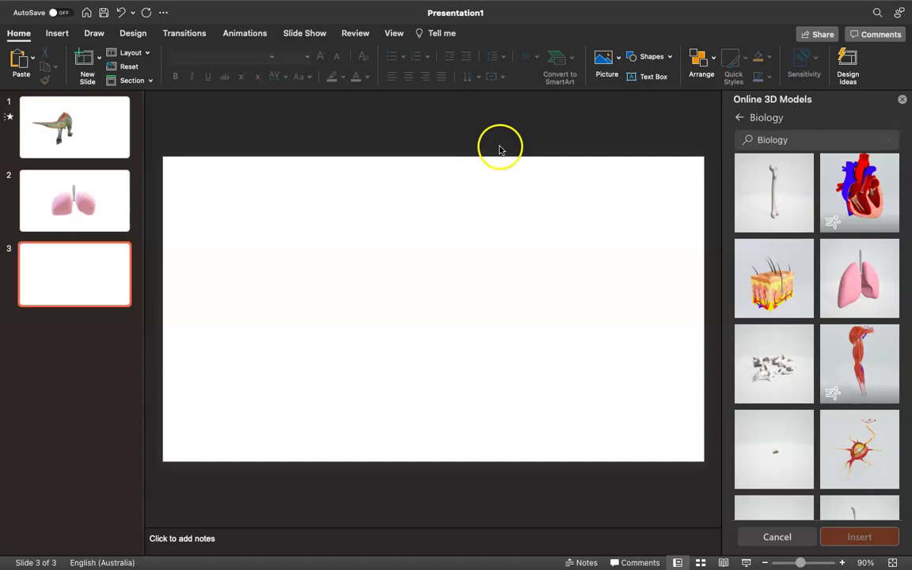
click(619, 63)
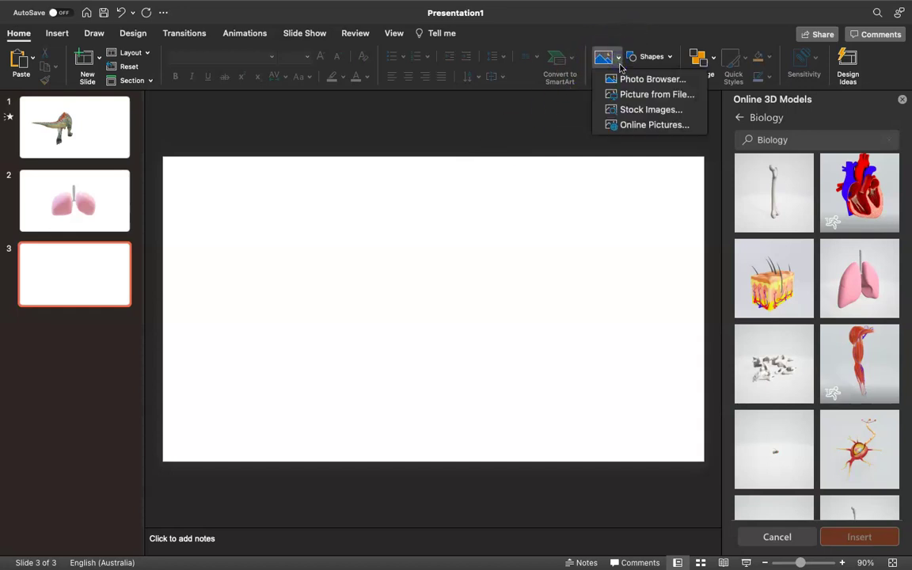
click(642, 126)
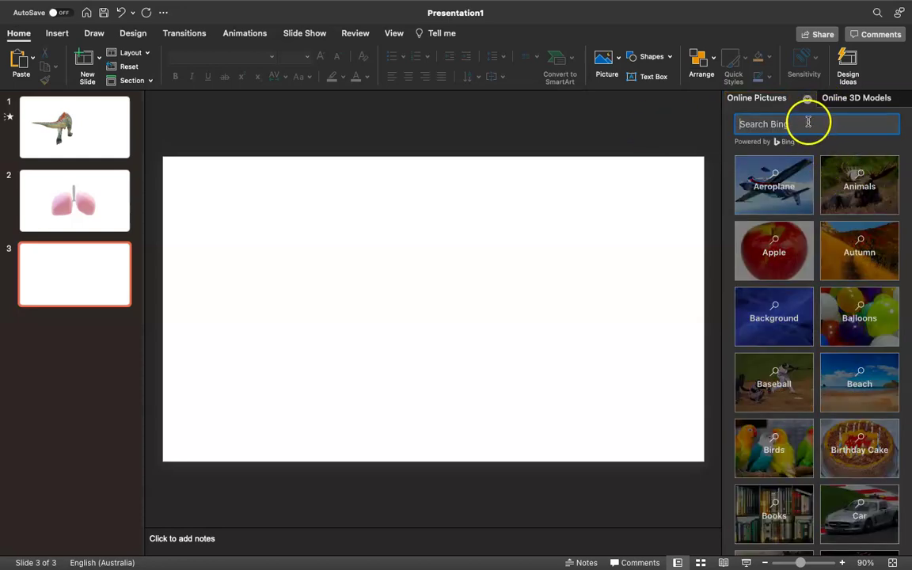
click(809, 124)
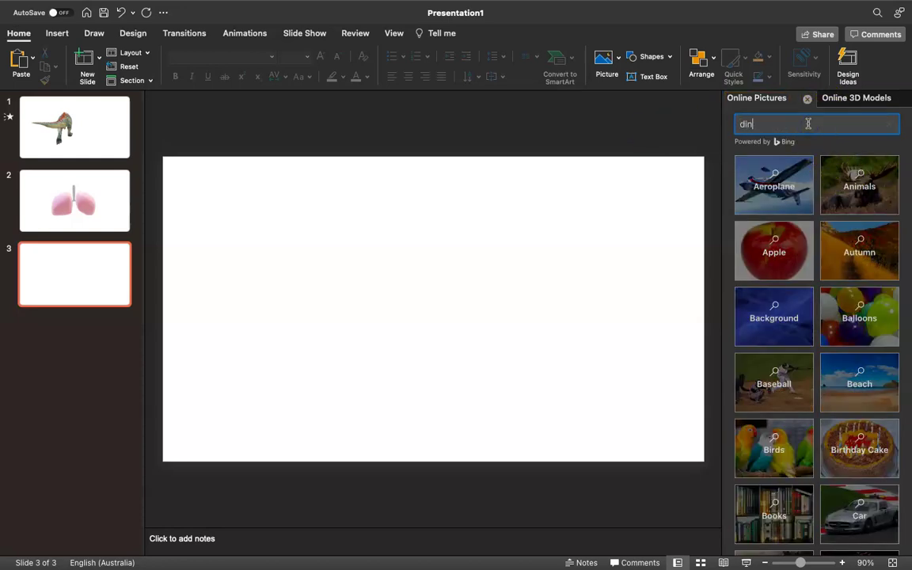
text(dinosaur)
key(Return)
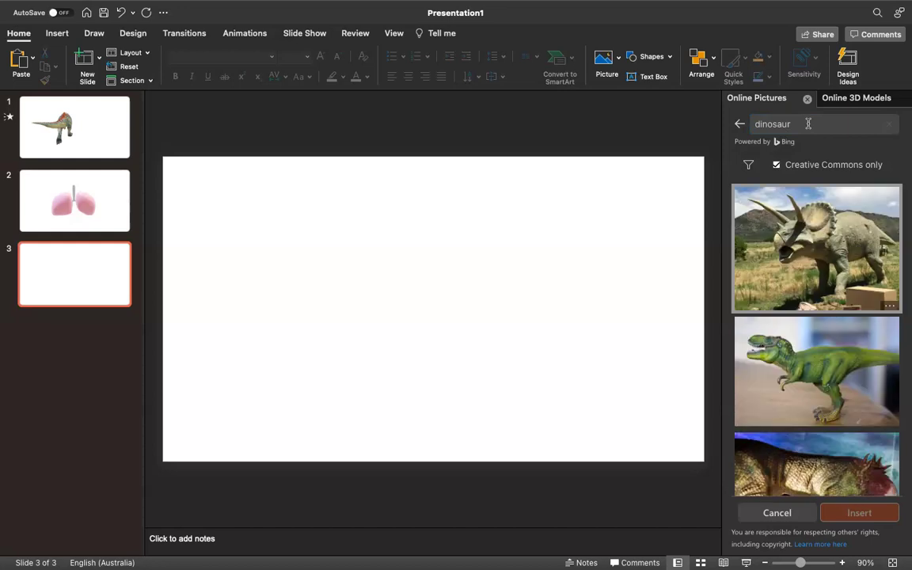
Turn off the Creative Commons only filter for the dinosaur picture results.
scroll(774, 279, down, 5)
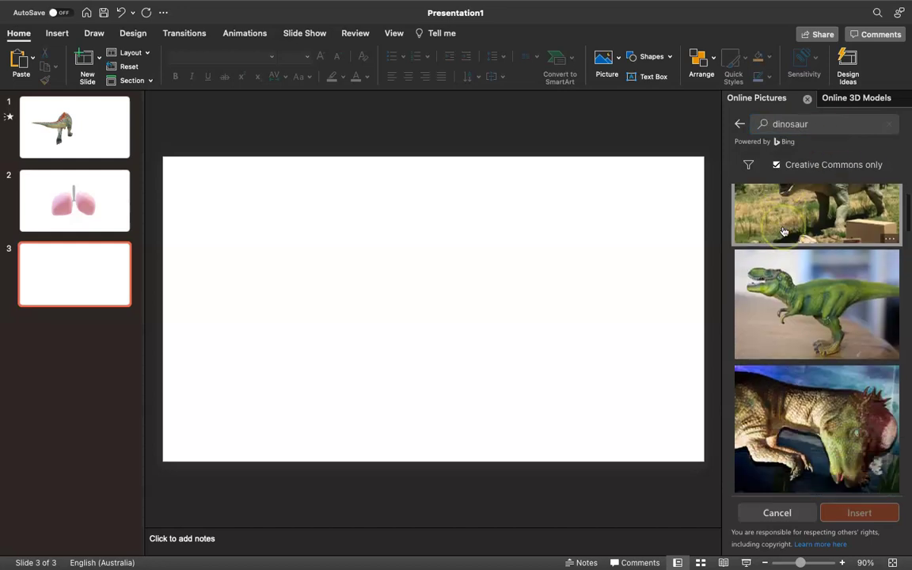
scroll(784, 232, down, 10)
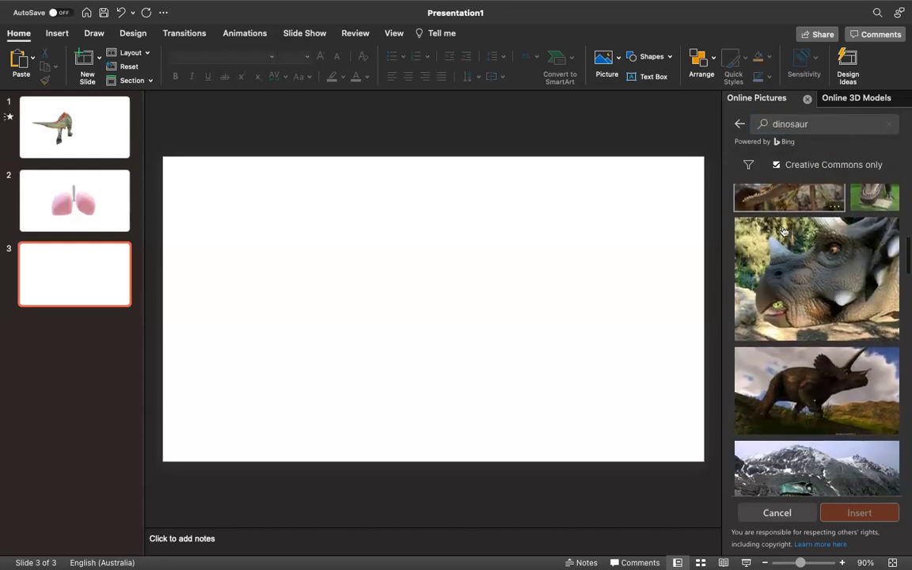
scroll(784, 231, down, 10)
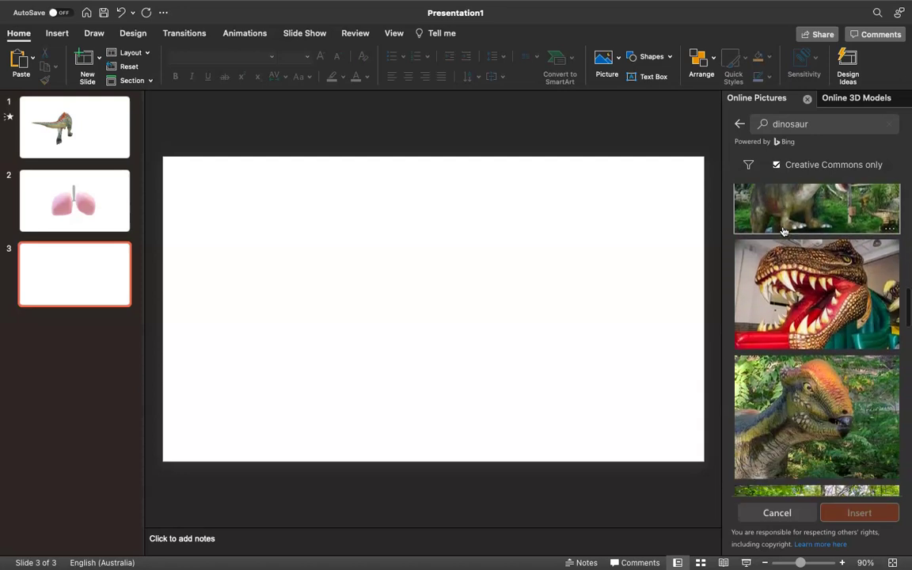
scroll(784, 232, down, 10)
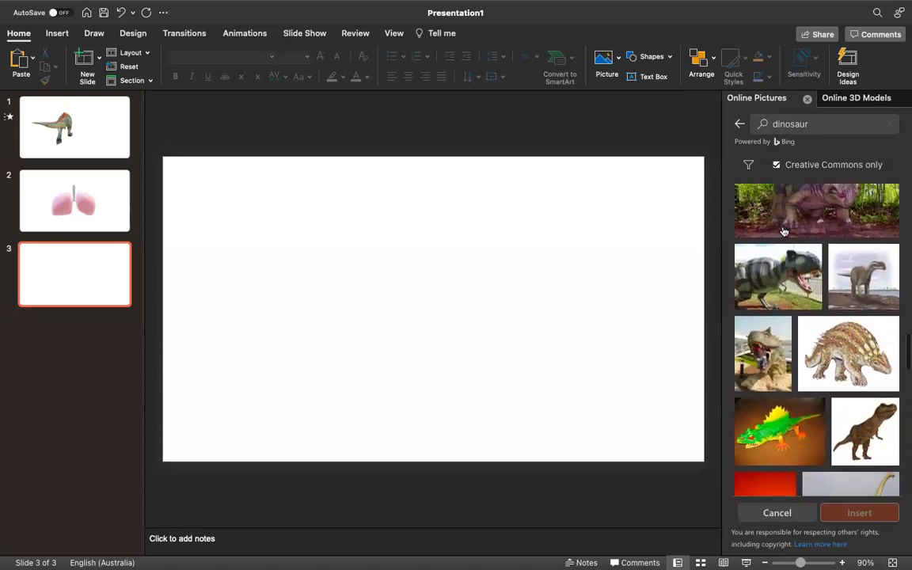
scroll(784, 232, up, 10)
drag(791, 197, 792, 166)
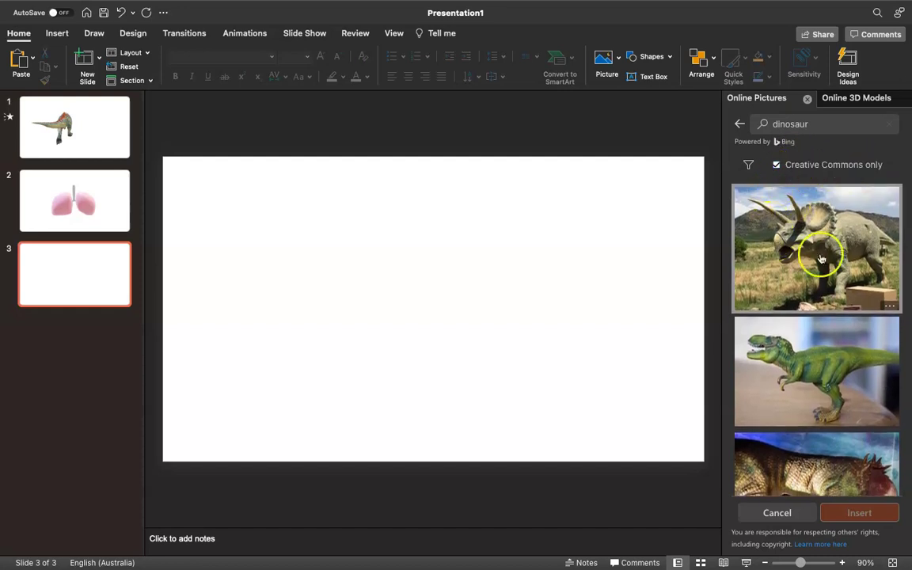
click(776, 166)
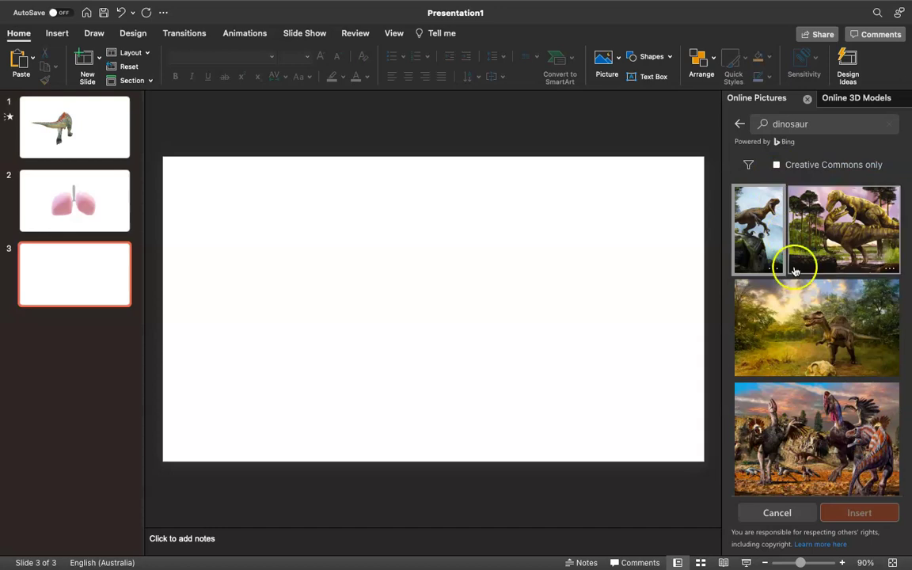
Insert the online picture of the group of feathered dinosaurs under a cloudy sunset sky on the third slide.
scroll(815, 329, down, 3)
scroll(817, 333, down, 2)
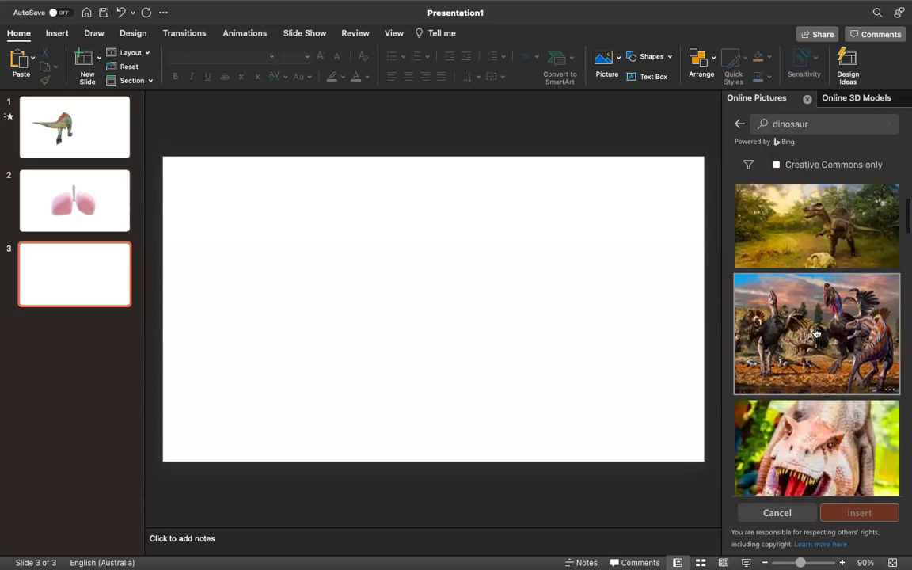
scroll(817, 332, down, 4)
mouse_move(817, 333)
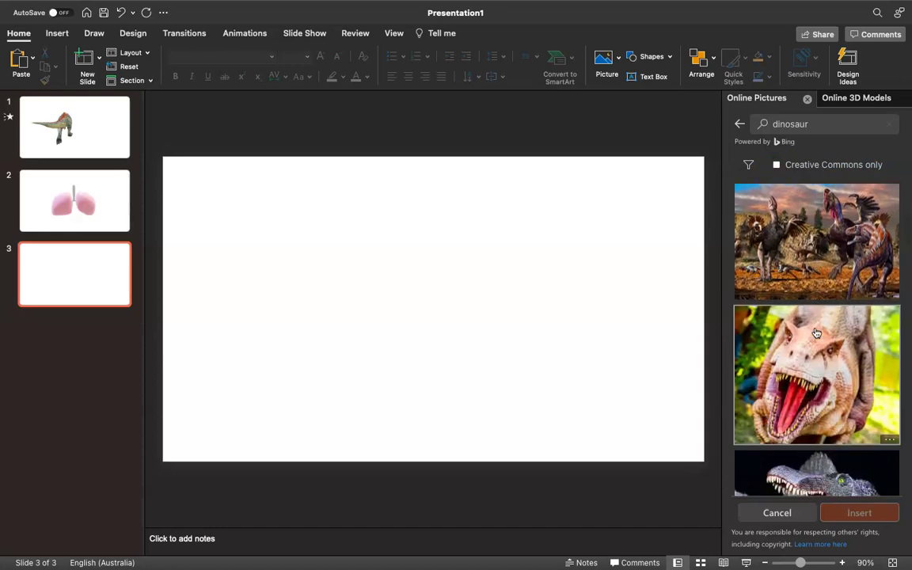
scroll(816, 329, up, 3)
click(822, 303)
scroll(822, 303, up, 4)
click(828, 275)
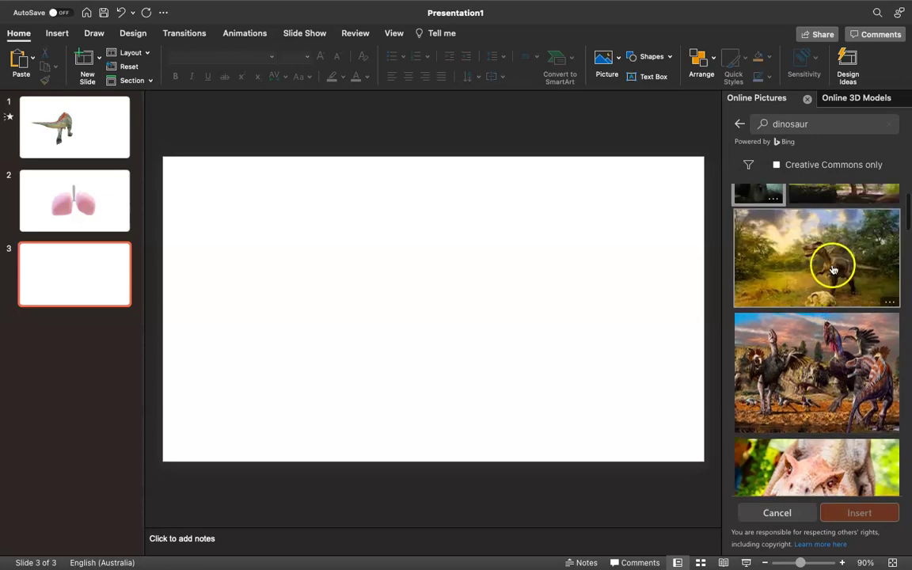
click(815, 346)
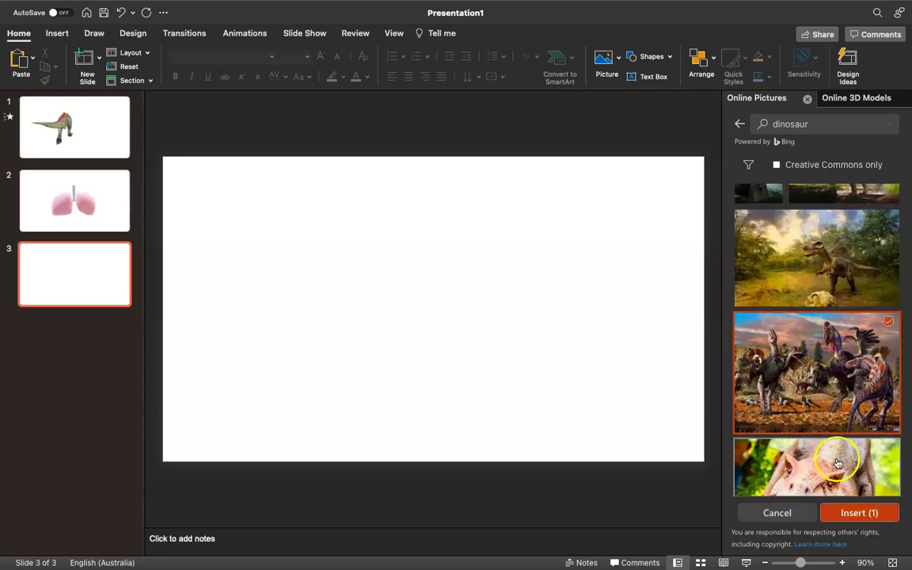
click(847, 513)
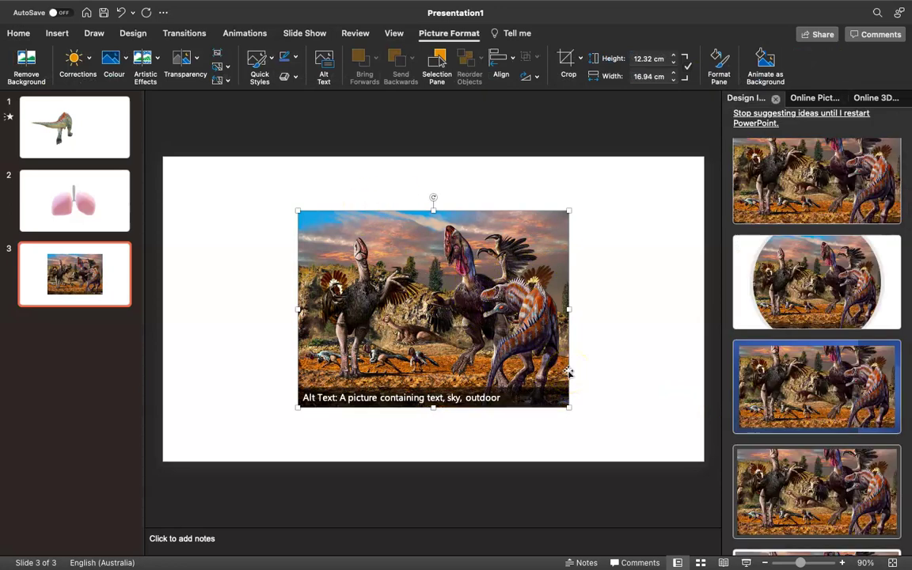
click(19, 34)
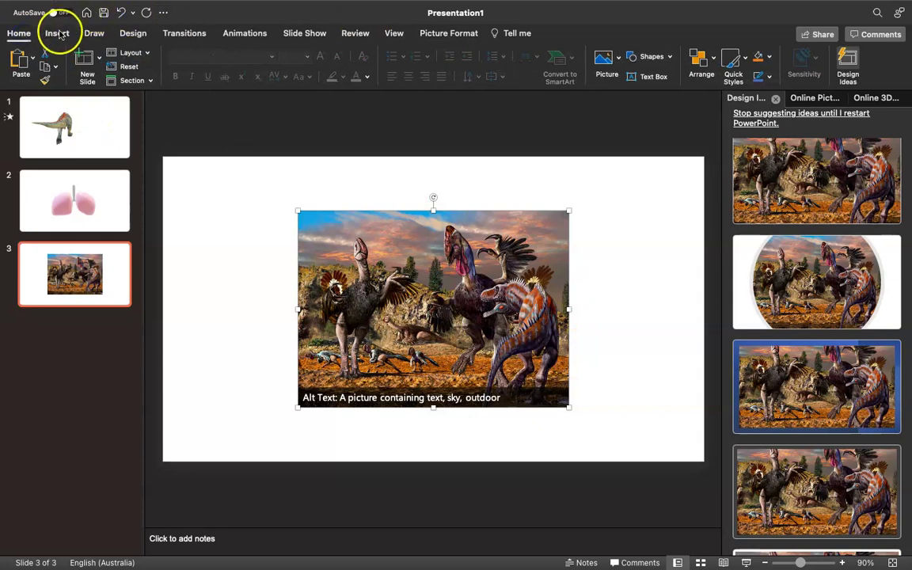
click(58, 34)
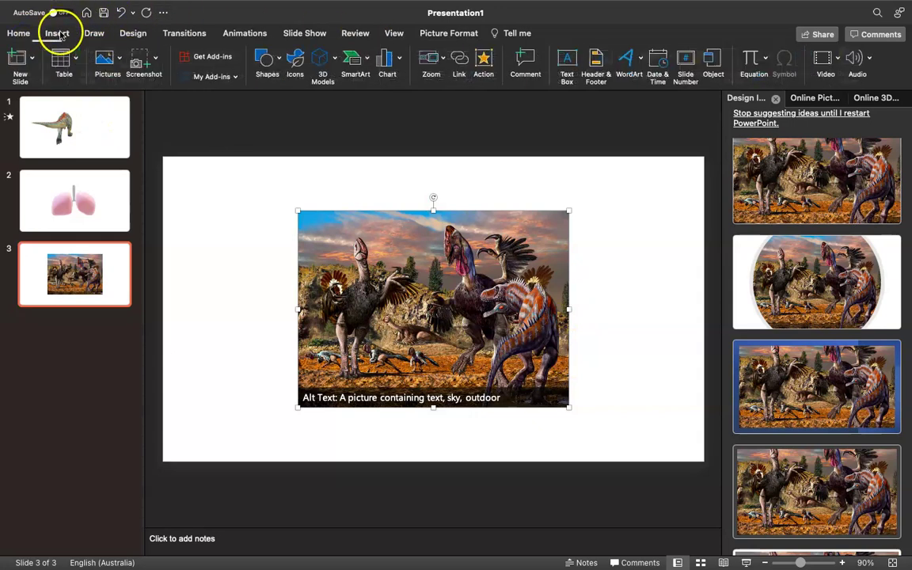
click(826, 67)
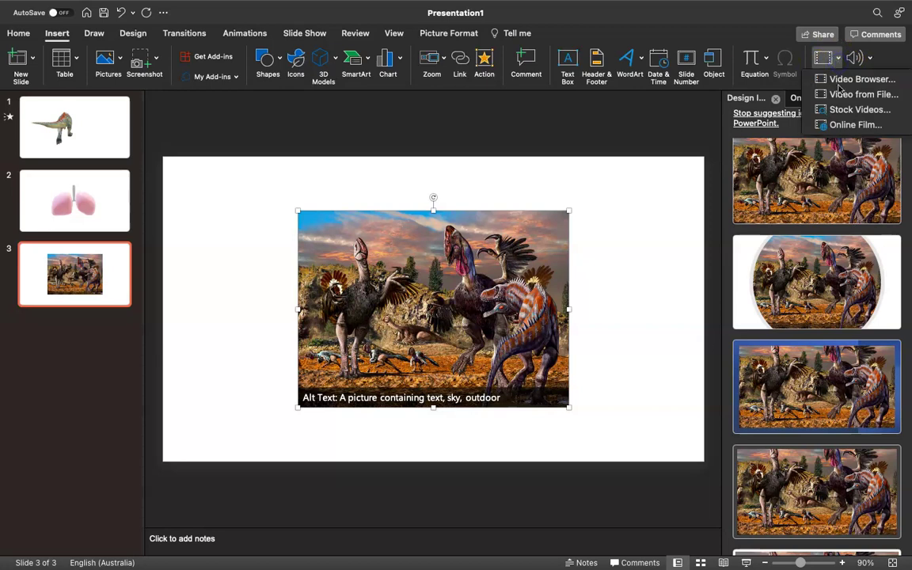
click(845, 124)
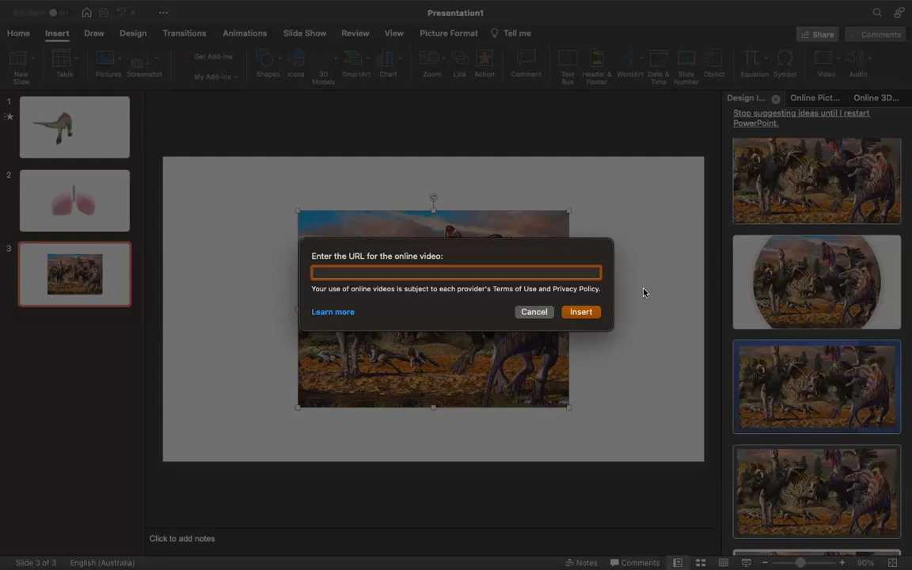
click(534, 311)
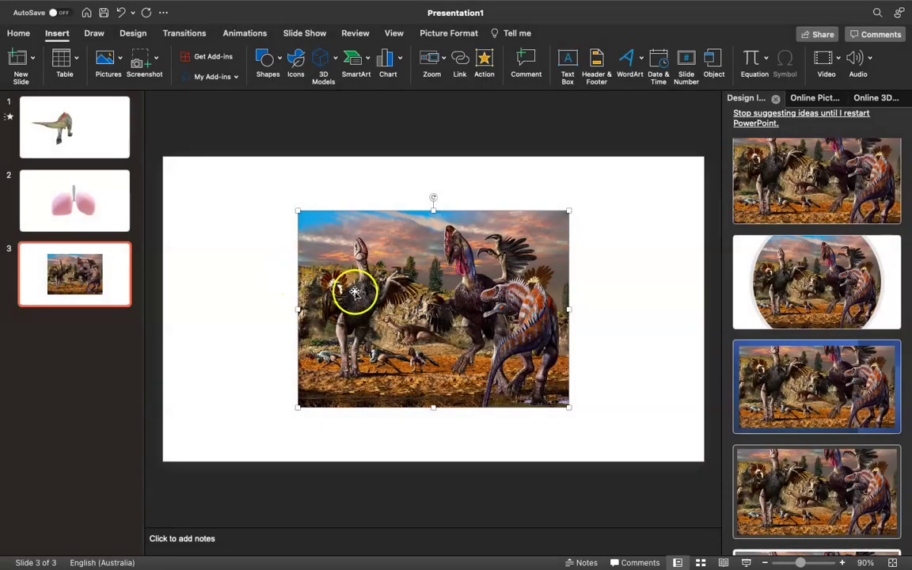